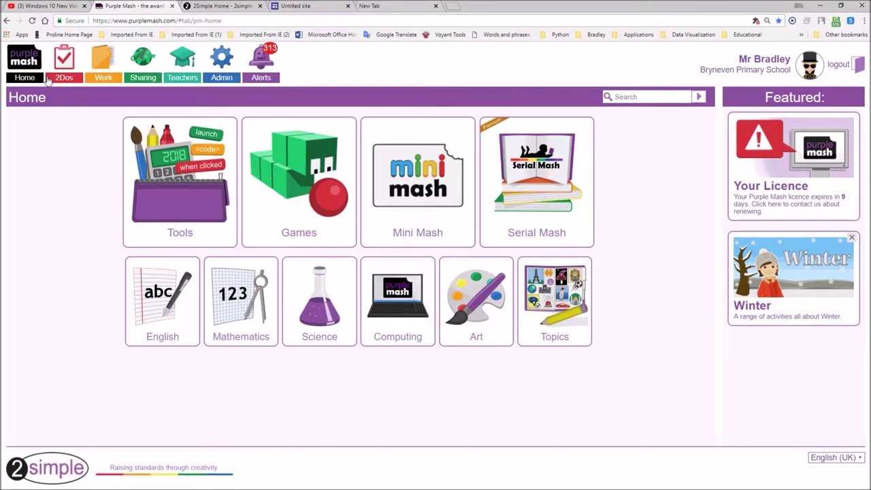
Add a new display board in the display board administration and name it "Grade 7 computer work"
left_click(224, 68)
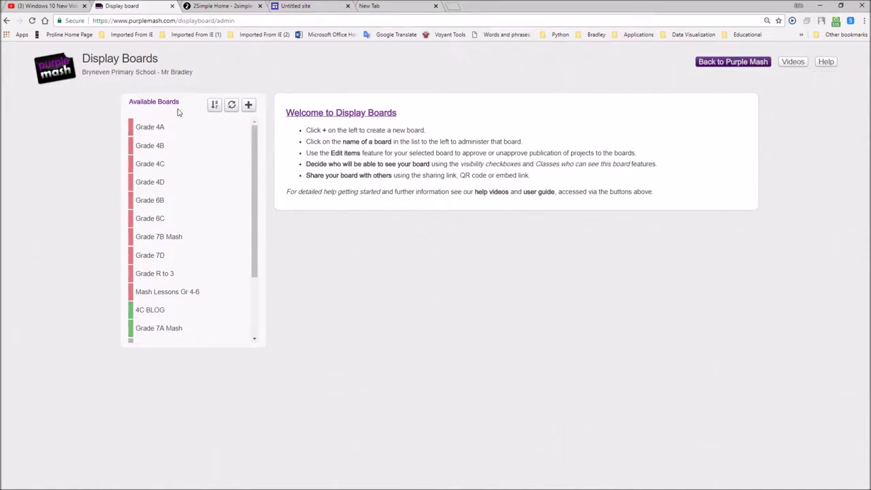
left_click(250, 107)
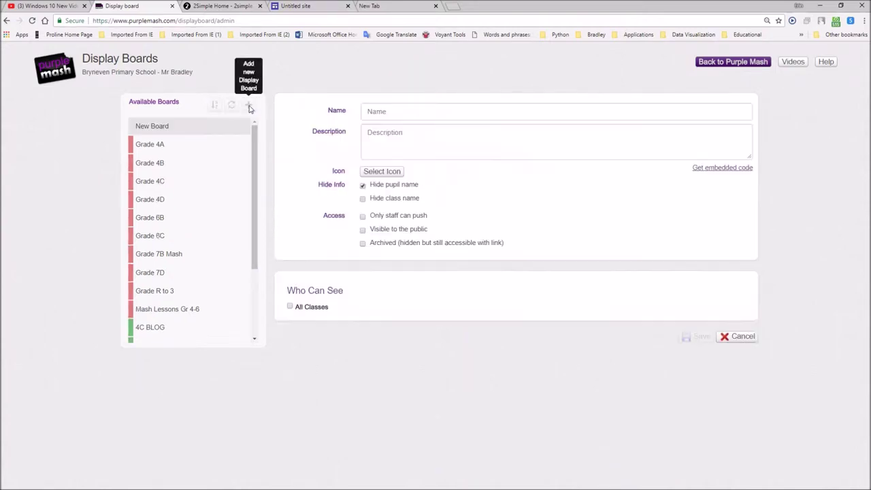
left_click(379, 113)
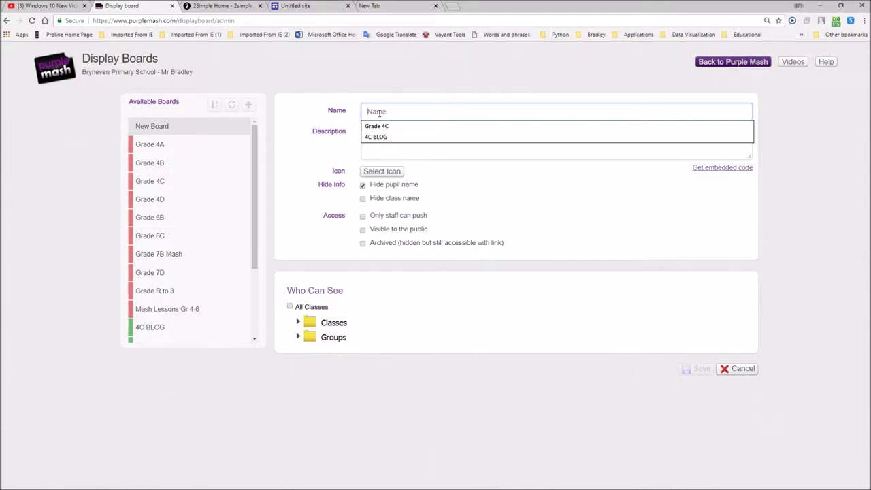
type("Grade ")
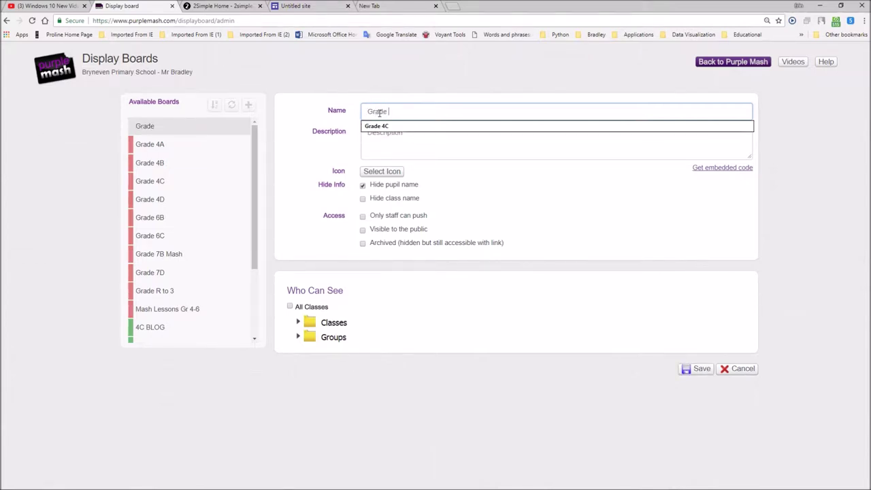
type("7 compu")
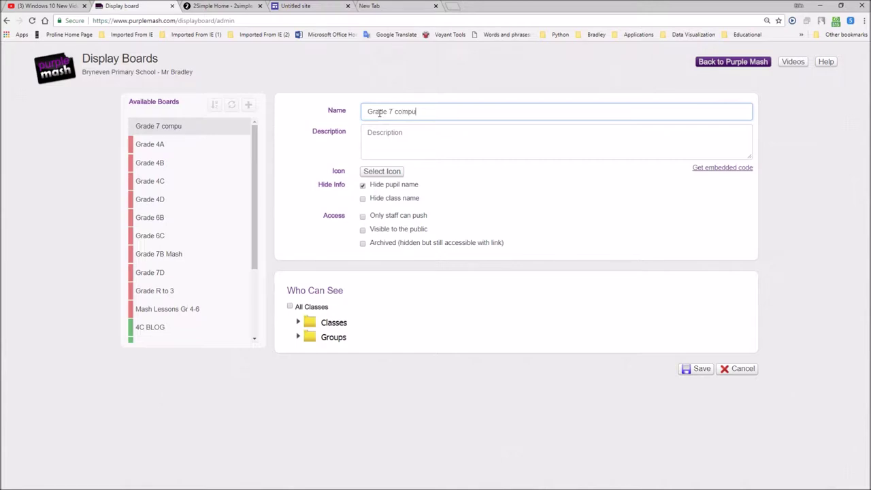
type("ter work")
Describe the board as "Display work that involves shapes" and set it to hide class names but show pupil names
left_click(387, 134)
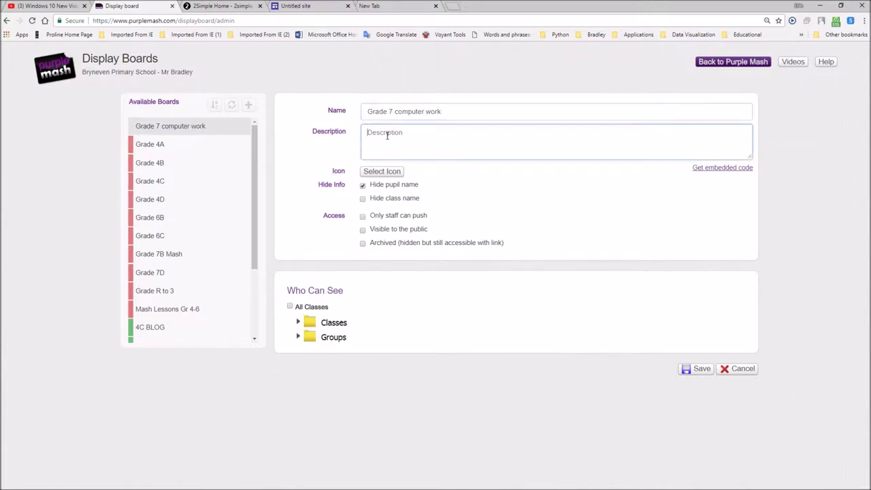
type("Display")
type("work that involves shapes")
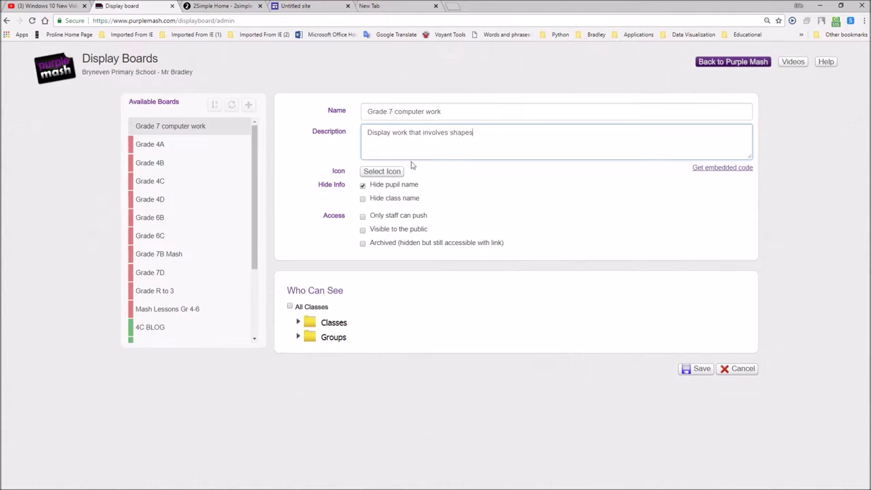
left_click(363, 185)
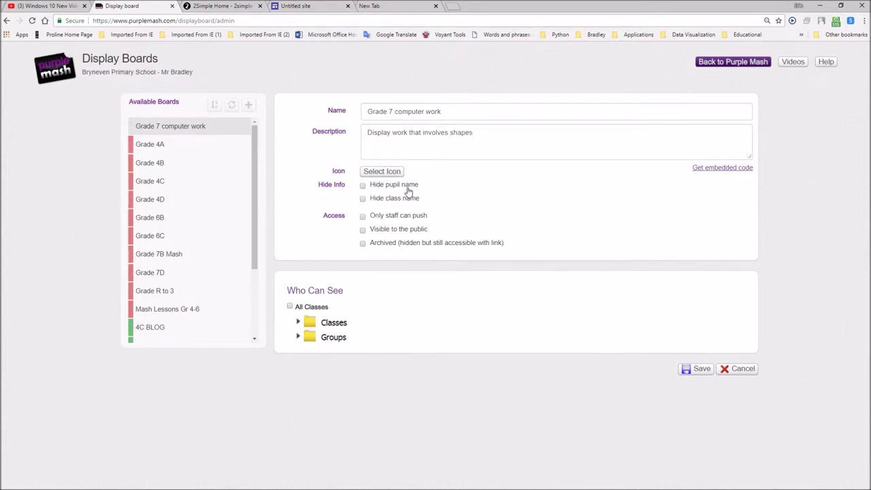
left_click(364, 202)
Make the display board visible to all classes and save it
left_click(291, 307)
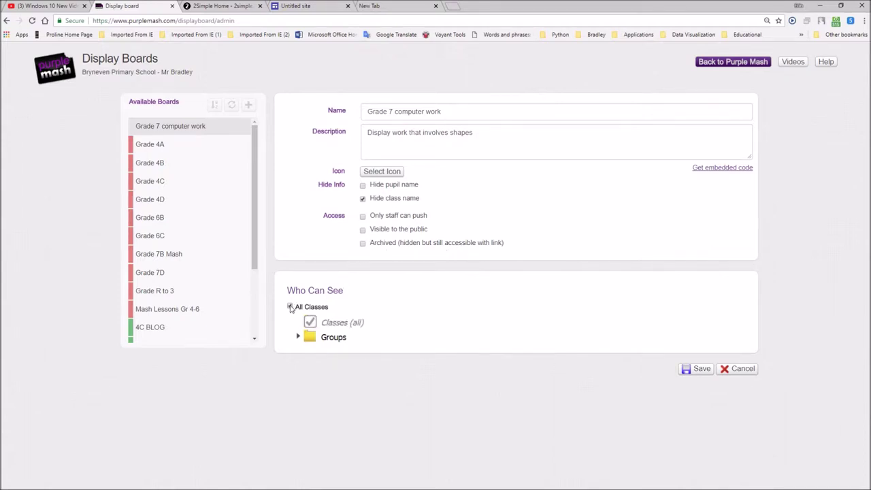
left_click(298, 338)
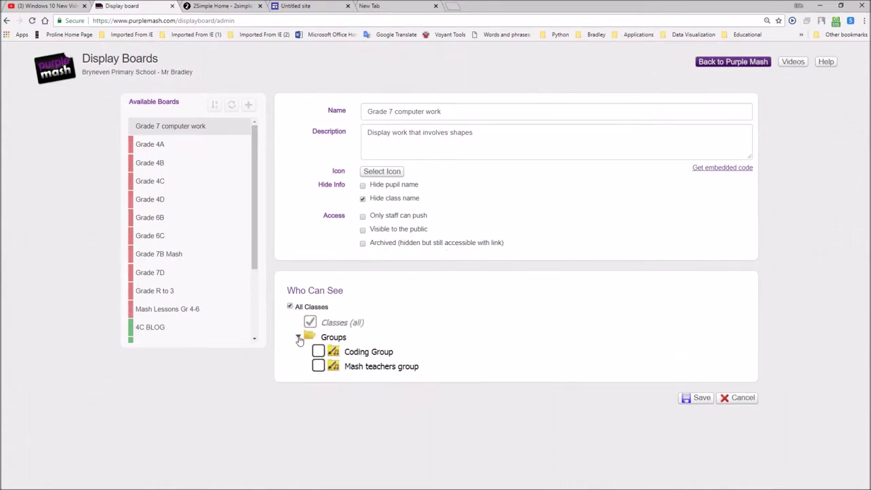
left_click(298, 338)
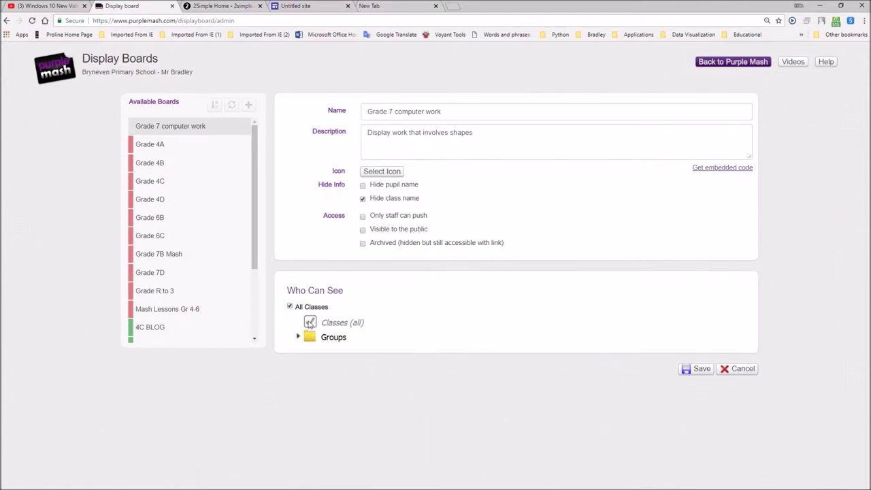
left_click(692, 370)
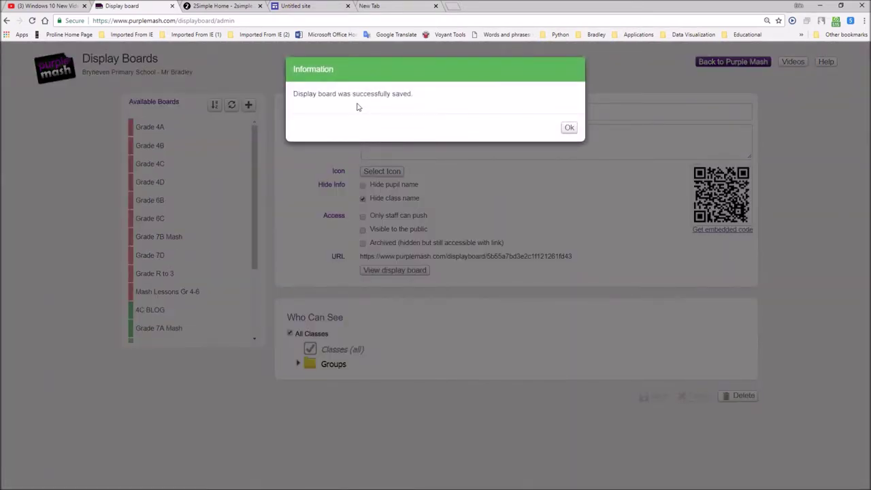
left_click(569, 128)
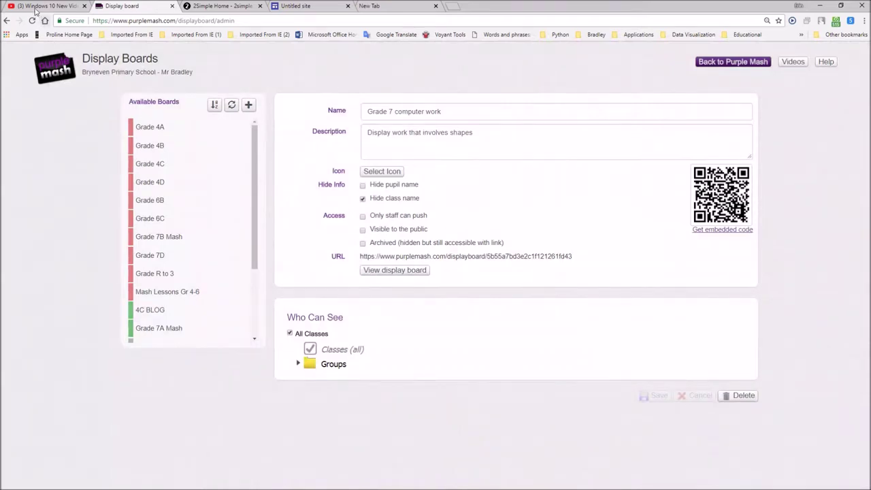
Return to the home page and open the shared "Grade 7 computer work" display board
left_click(8, 20)
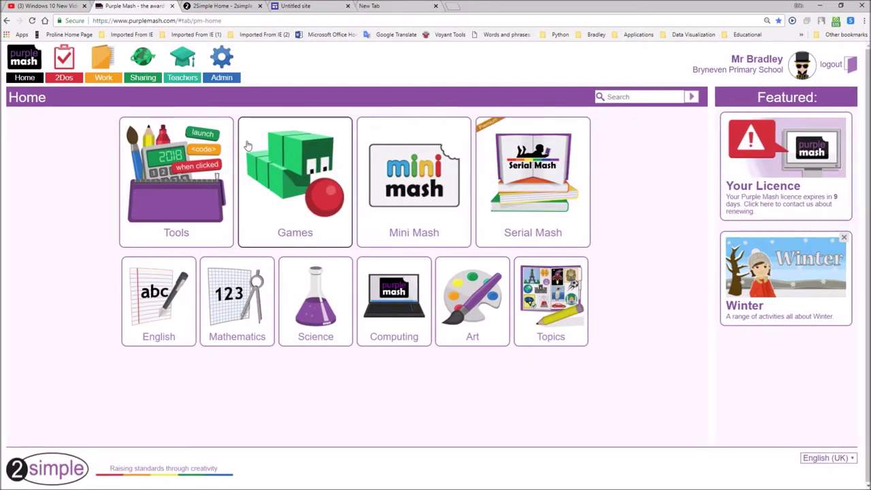
left_click(145, 79)
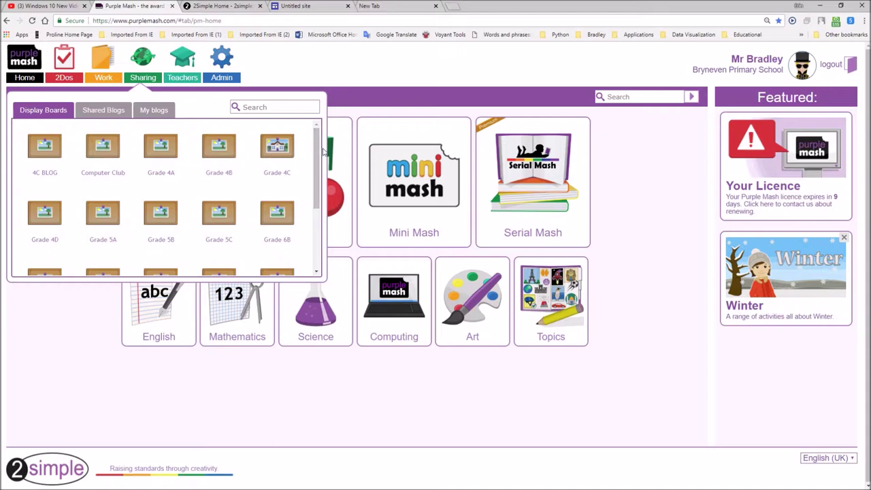
left_click_drag(317, 153, 312, 229)
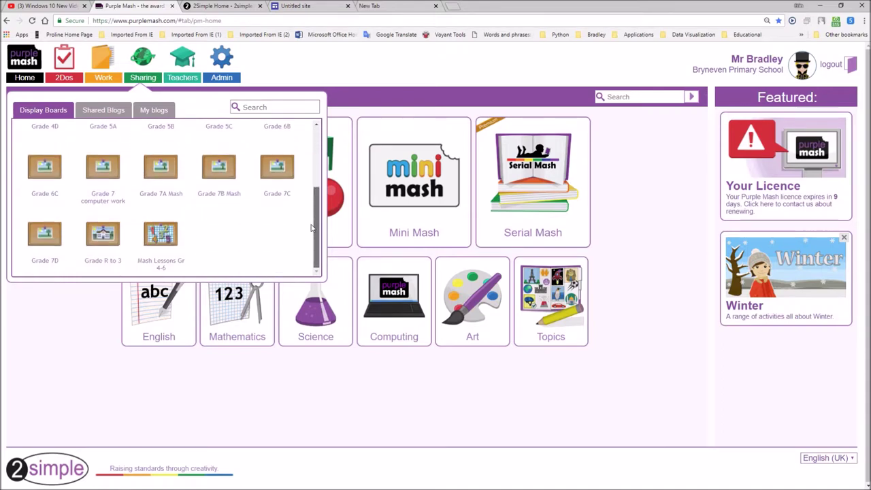
mouse_move(101, 191)
left_click(102, 180)
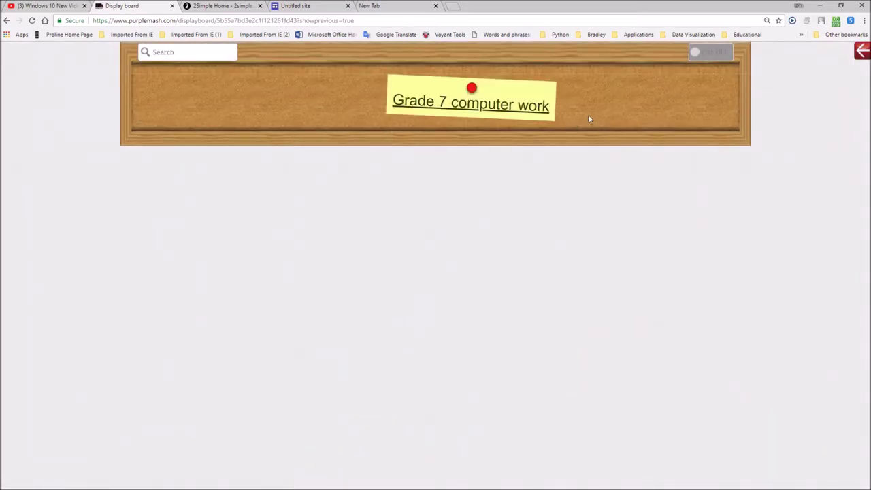
Turn on editing for the display board and show its unapproved items
left_click(713, 56)
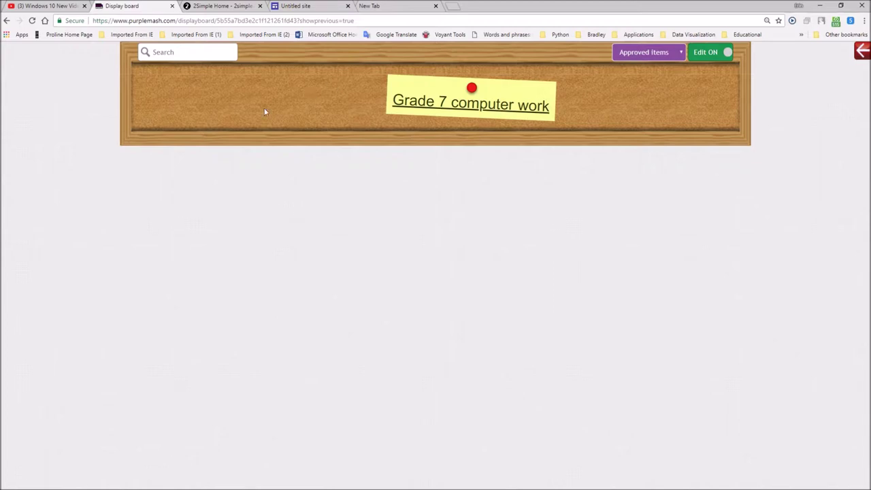
left_click(675, 53)
left_click(667, 75)
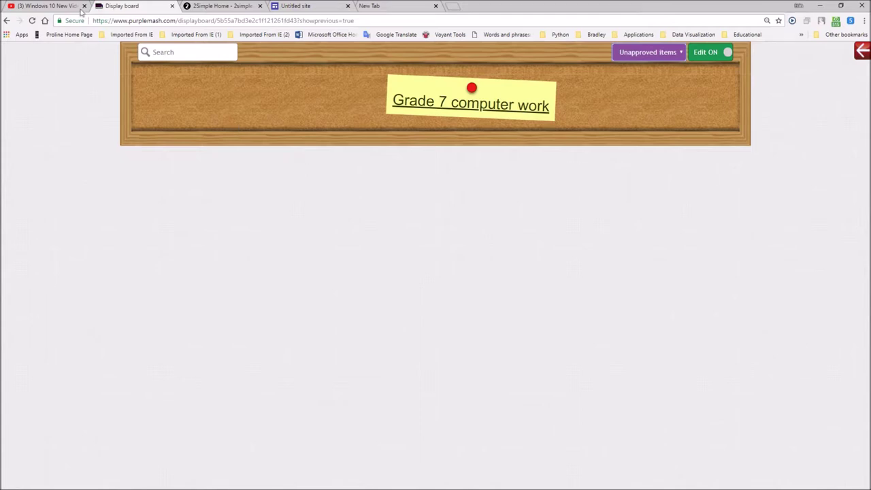
Go back to the home page and start a 2Do It Yourself Shapes activity using the layout with five shape slots
key("alt+Left")
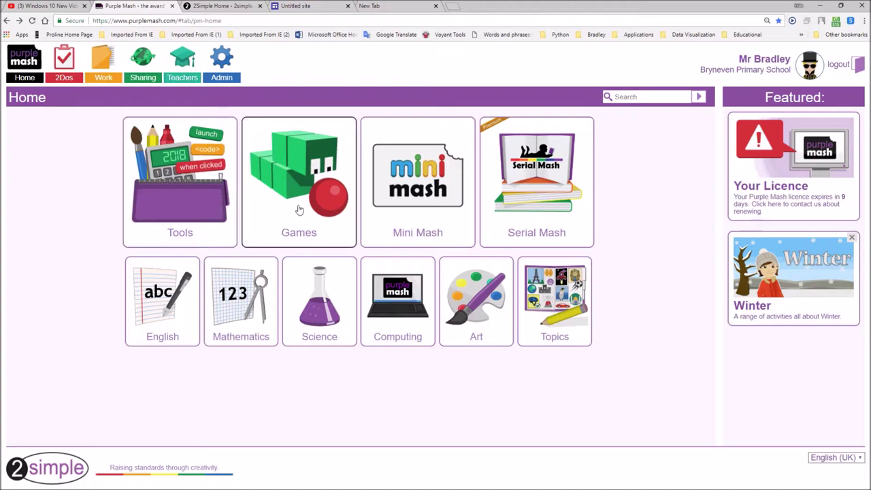
left_click(187, 191)
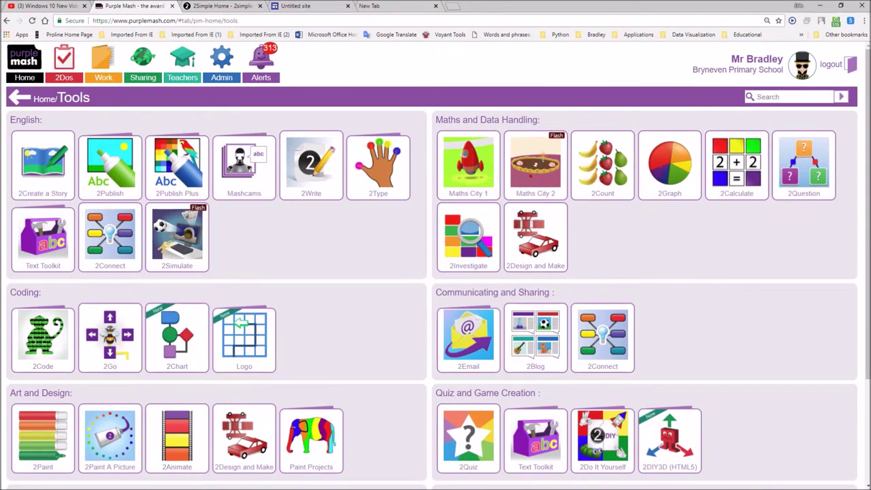
left_click(623, 450)
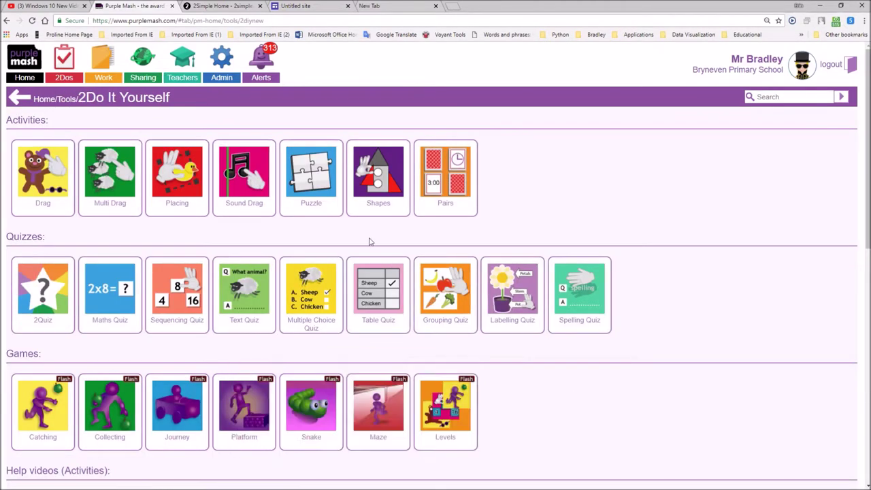
left_click(360, 169)
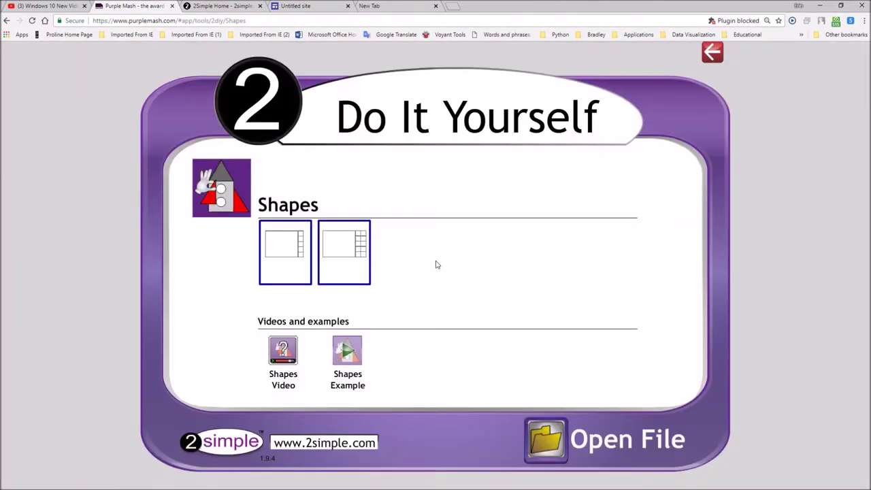
left_click(310, 246)
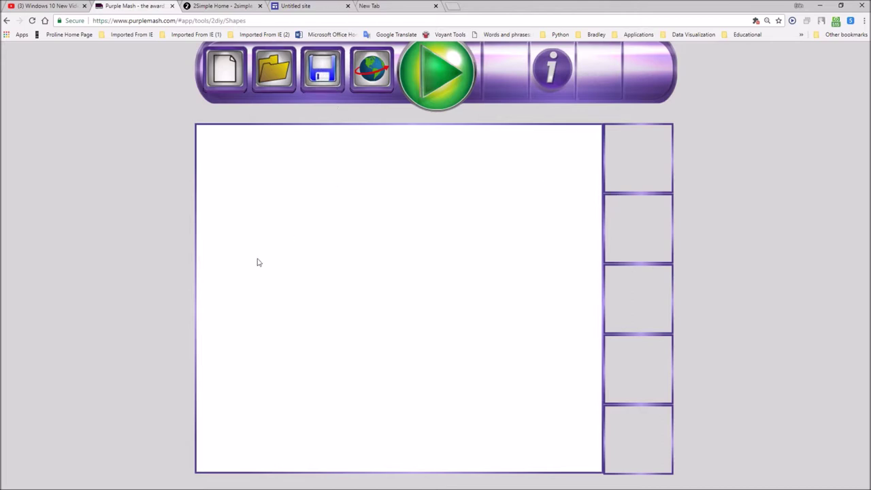
Fill the activity's main picture area entirely with red and return to the activity layout
left_click(311, 251)
left_click(476, 211)
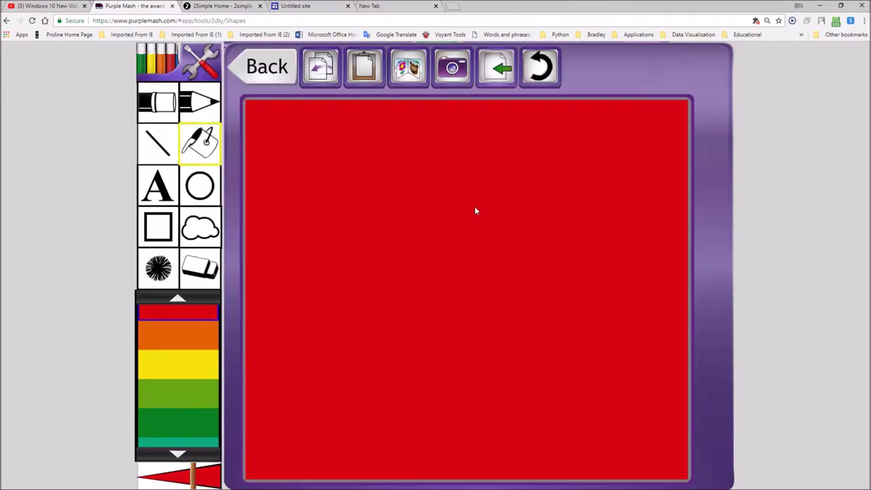
left_click(259, 76)
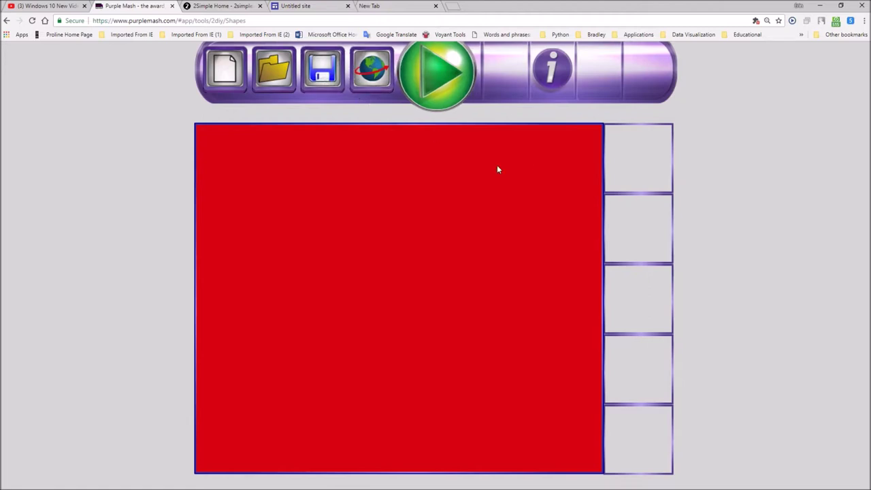
Add a red pentagon, a red circle and a red star to the first three shape slots
left_click(634, 180)
left_click(622, 259)
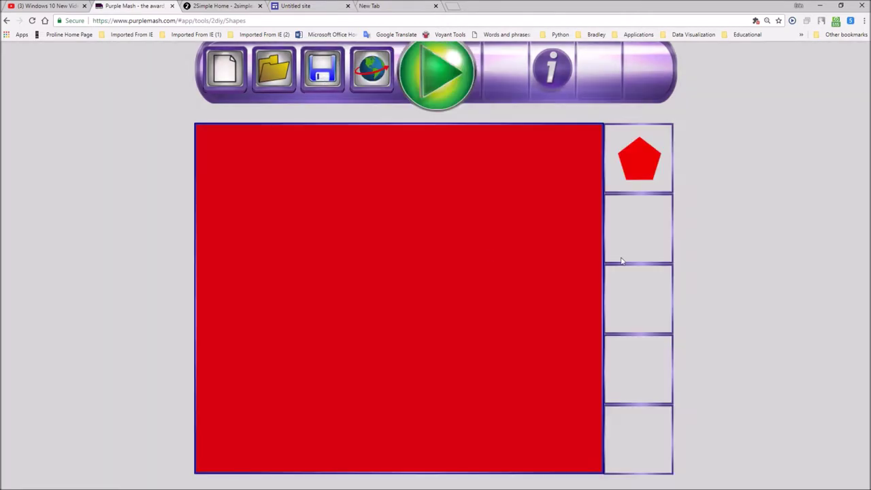
left_click(392, 208)
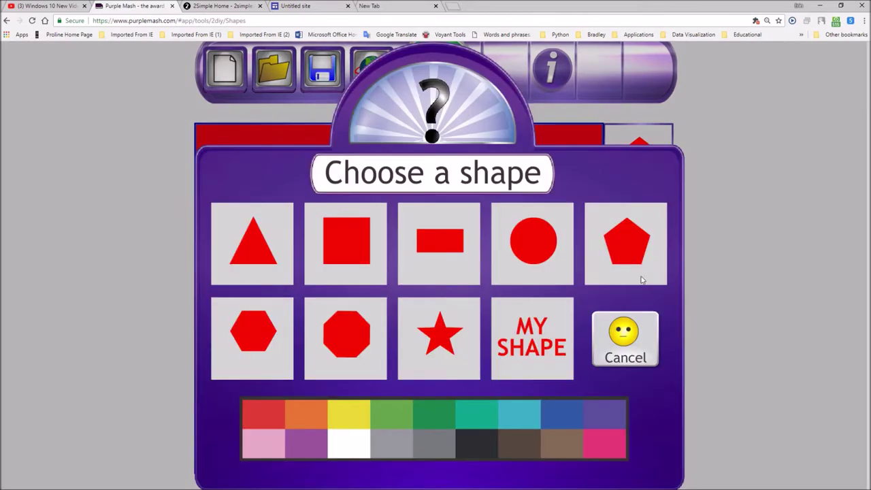
left_click(544, 245)
left_click(355, 358)
left_click(443, 349)
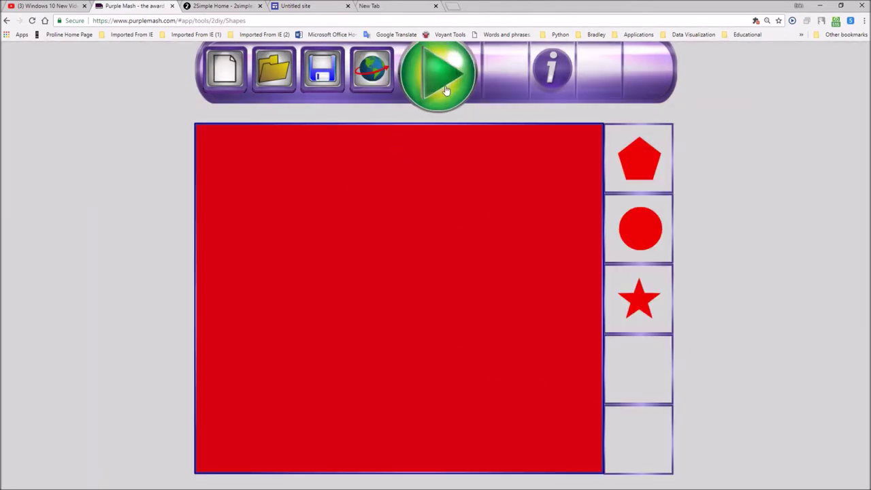
Title the activity "Tessalation" in its instruction window
left_click(553, 71)
left_click(370, 130)
type("T")
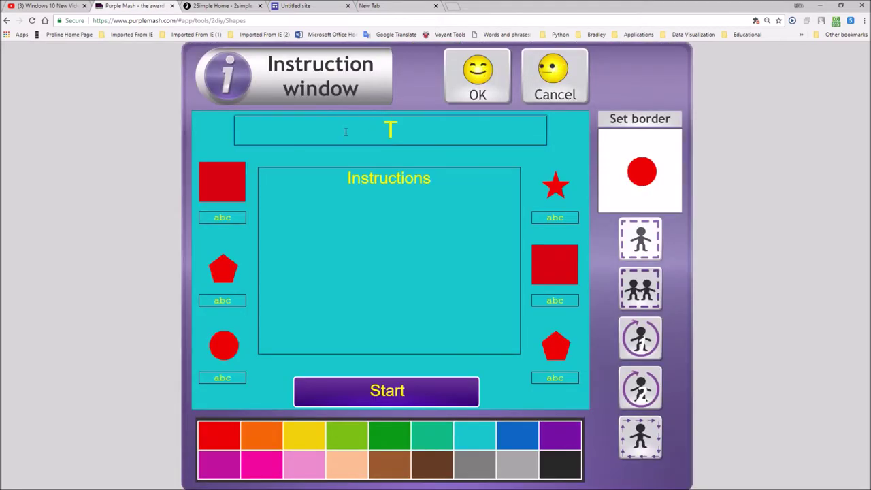
type("essalation")
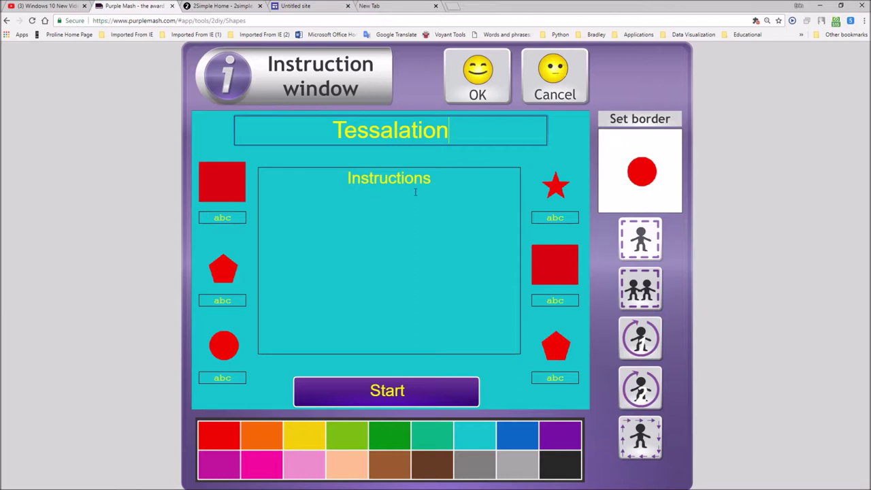
Add the line "construct a piece of art that shows repetition and patterns" below the Instructions heading and accept the instruction window
left_click(449, 180)
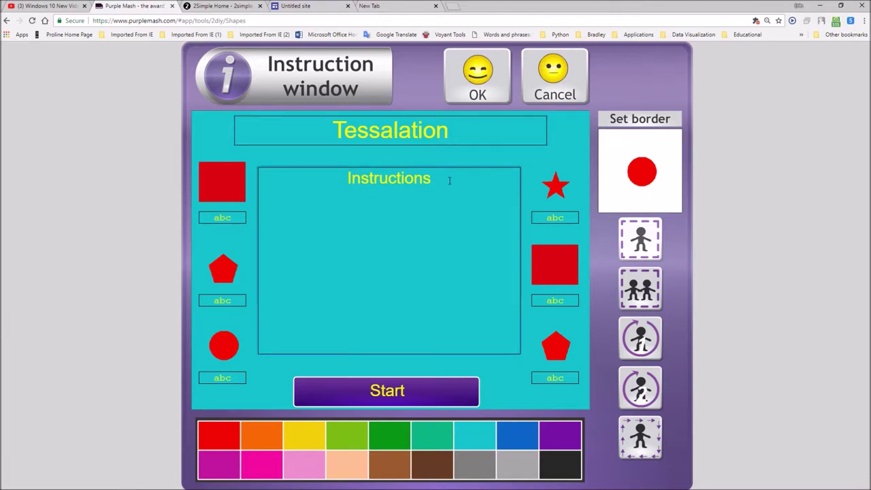
key("Return")
type("construct a p")
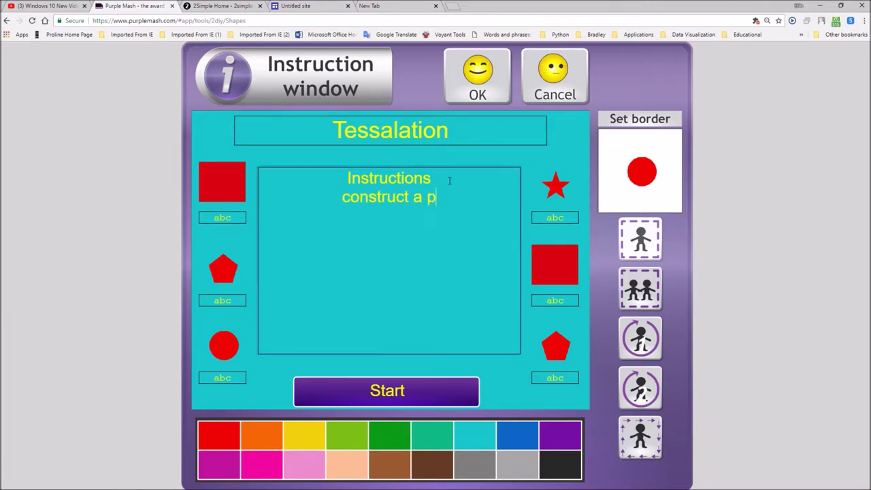
type("iece of art")
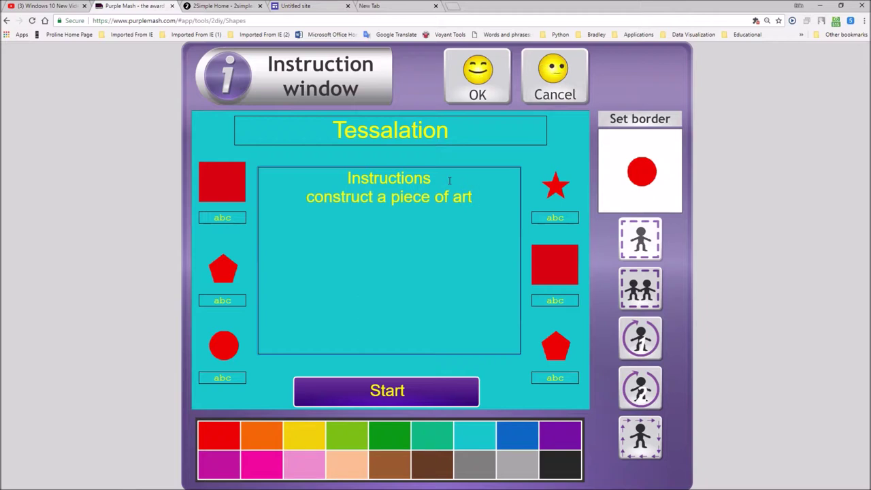
type(" that shows")
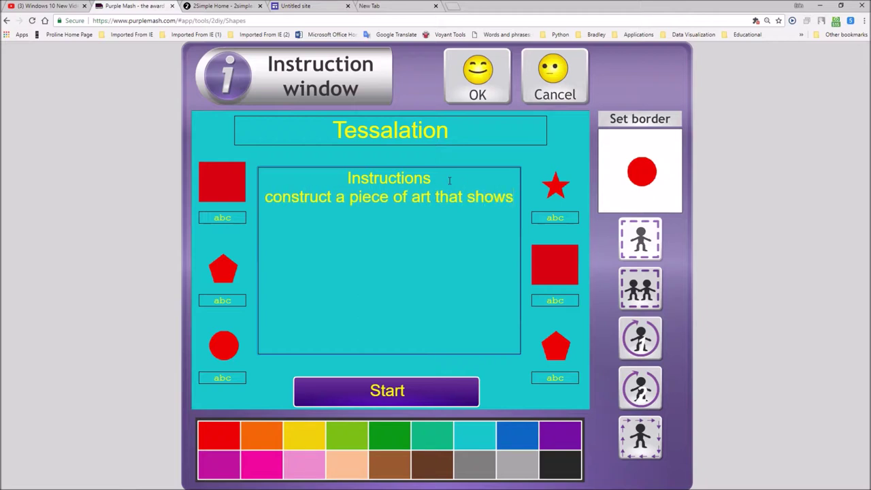
type(" repetition and patterns")
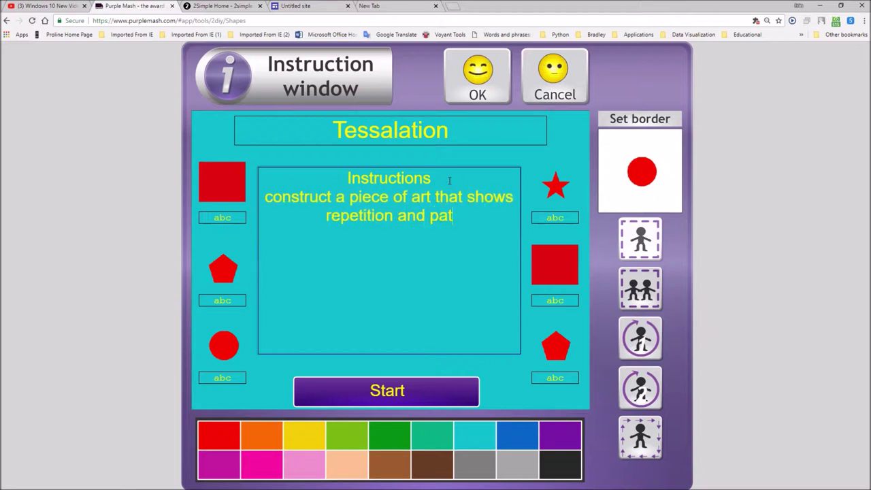
left_click(477, 78)
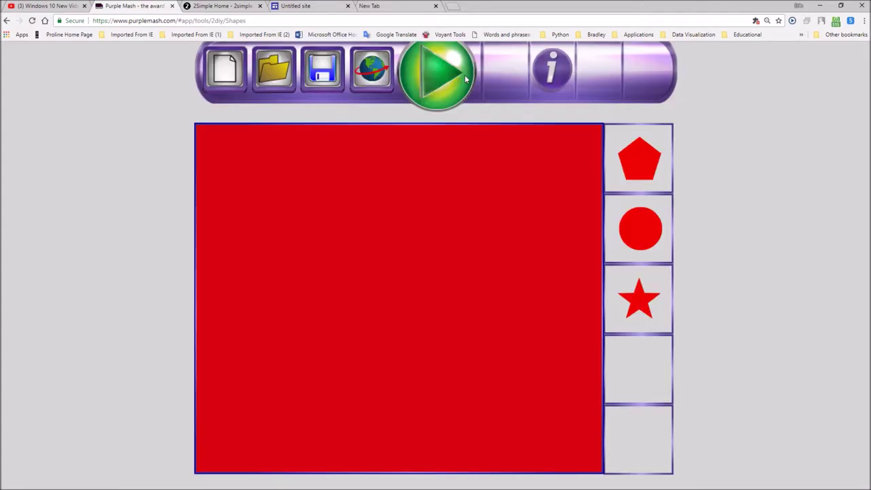
Save the activity in the My Work folder as "testTesselations"
left_click(328, 64)
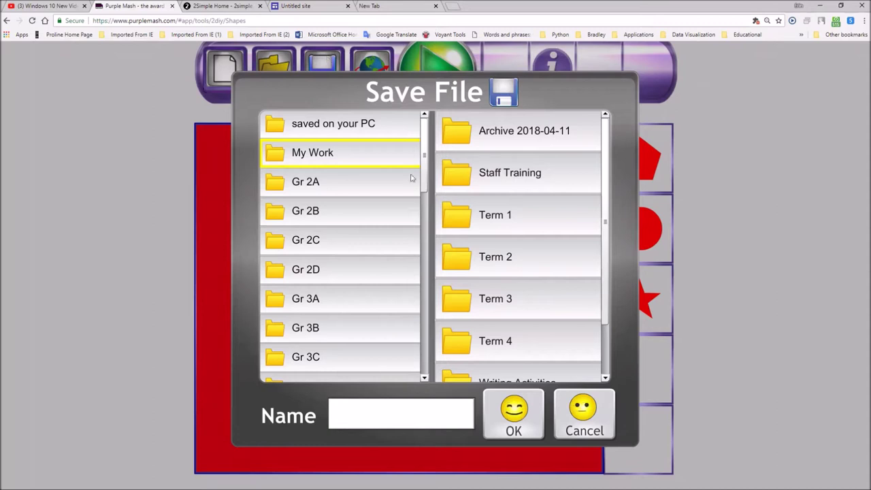
left_click(378, 418)
type("testTesselations")
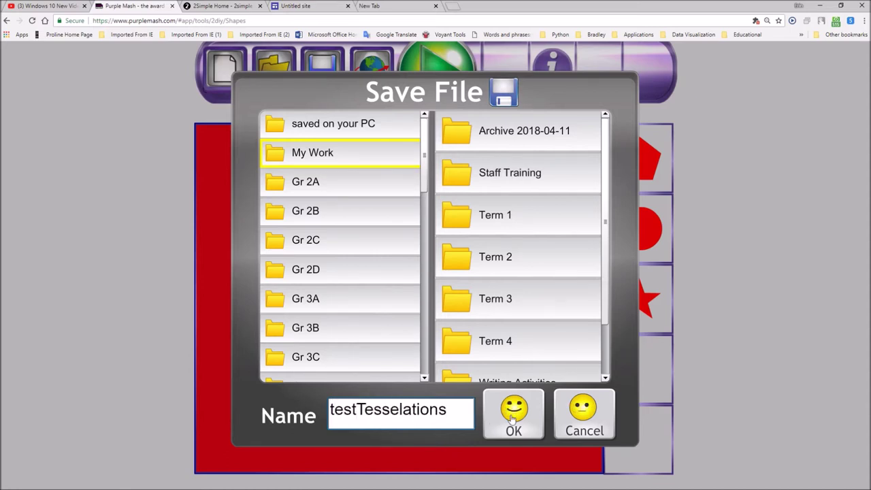
key("Return")
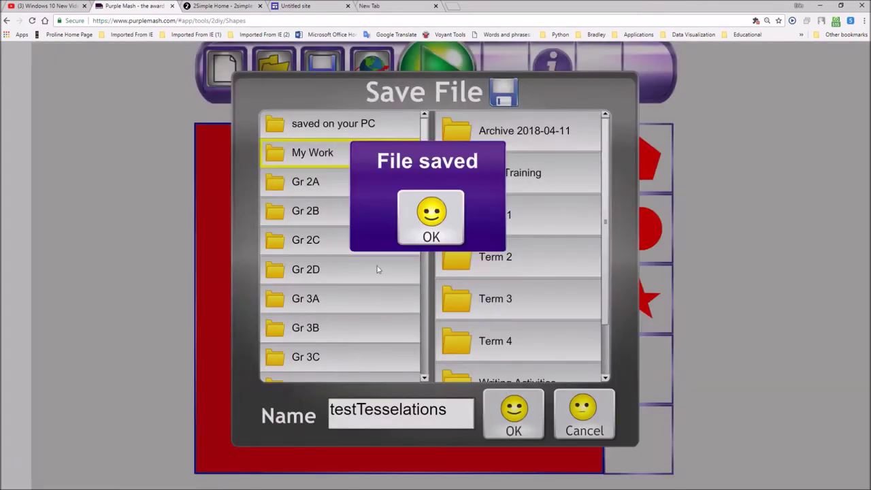
left_click(434, 238)
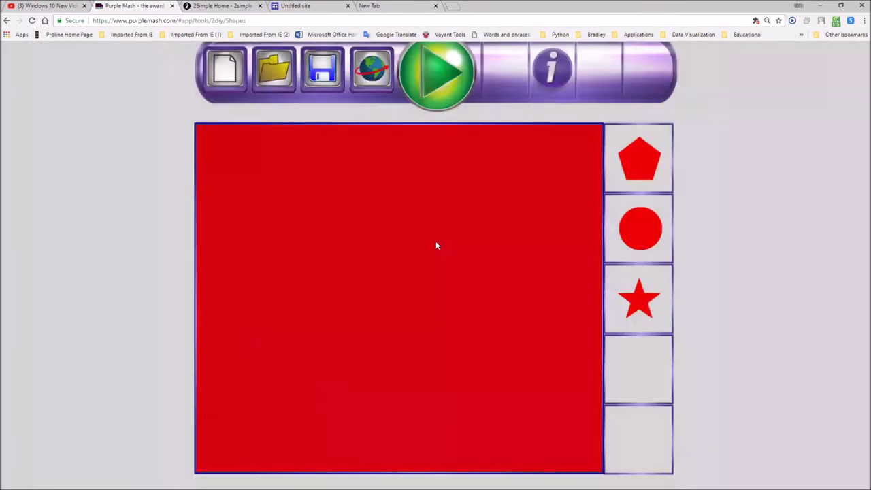
Share the saved activity by submitting it to the Grade 7 computer work display board
left_click(373, 78)
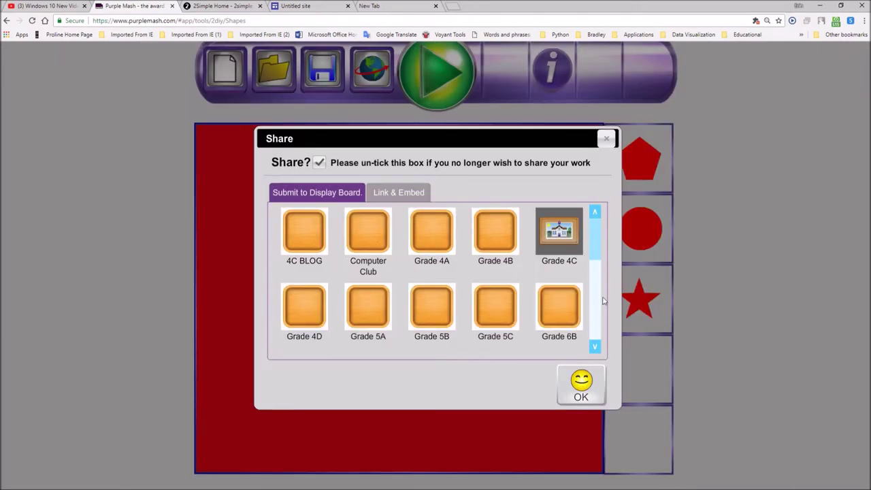
scroll(595, 275, "down", 3)
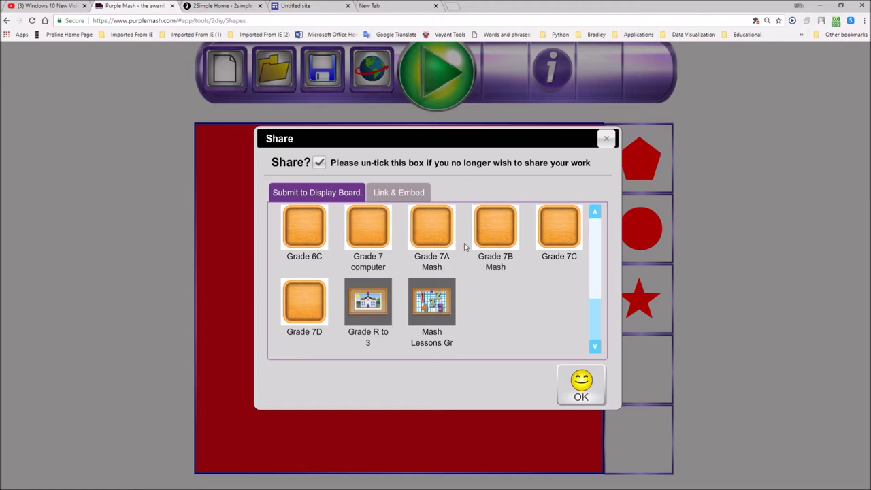
left_click(375, 238)
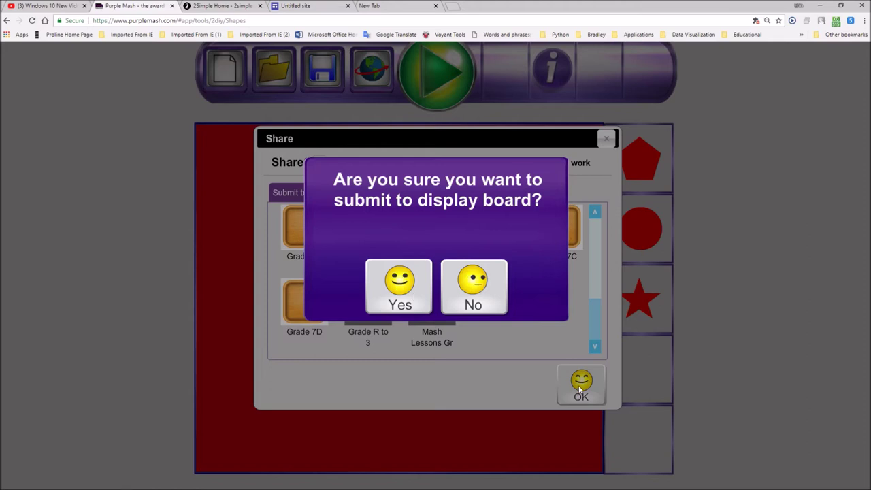
left_click(400, 292)
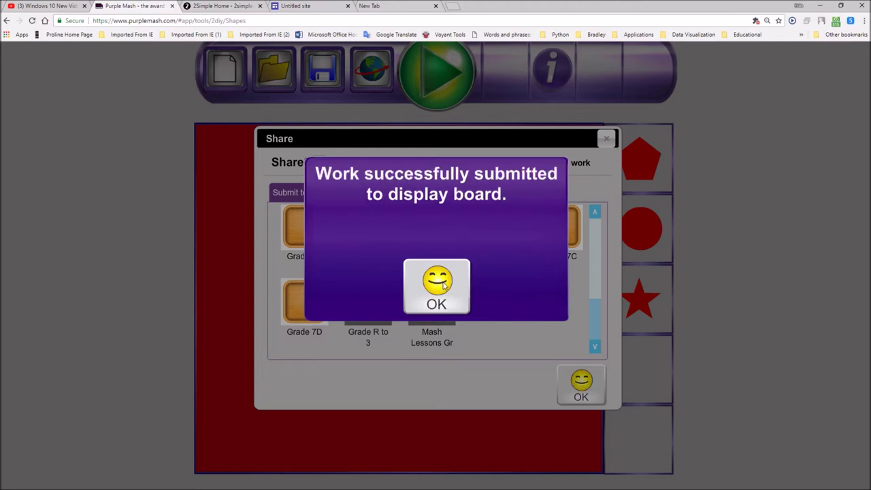
left_click(443, 287)
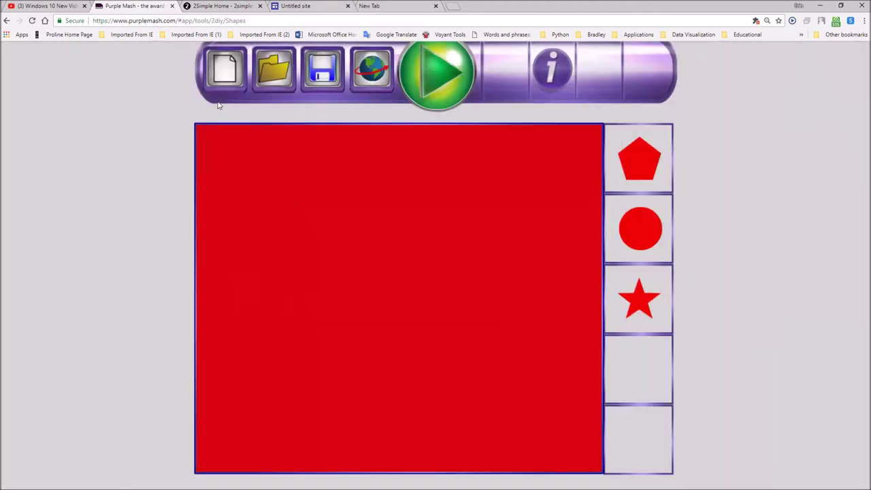
Exit the Shapes activity and open the shared display board "Grade 7 computer work"
left_click(6, 21)
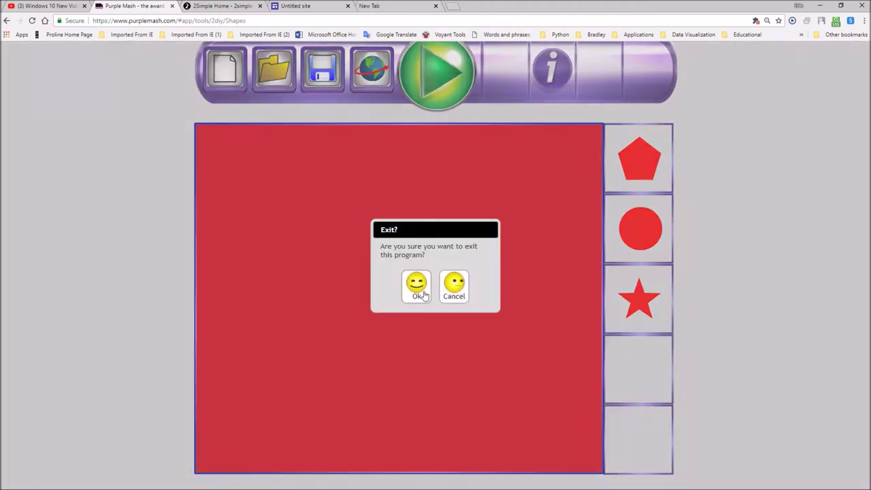
left_click(416, 292)
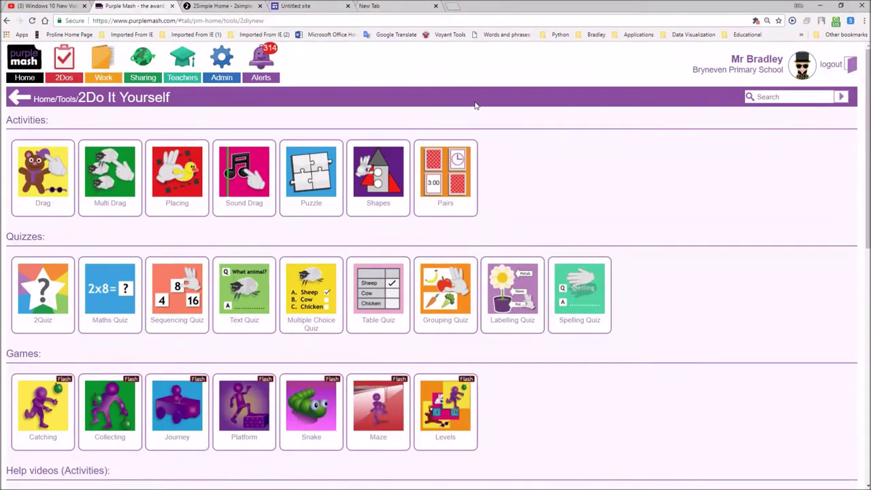
mouse_move(430, 147)
left_click(145, 75)
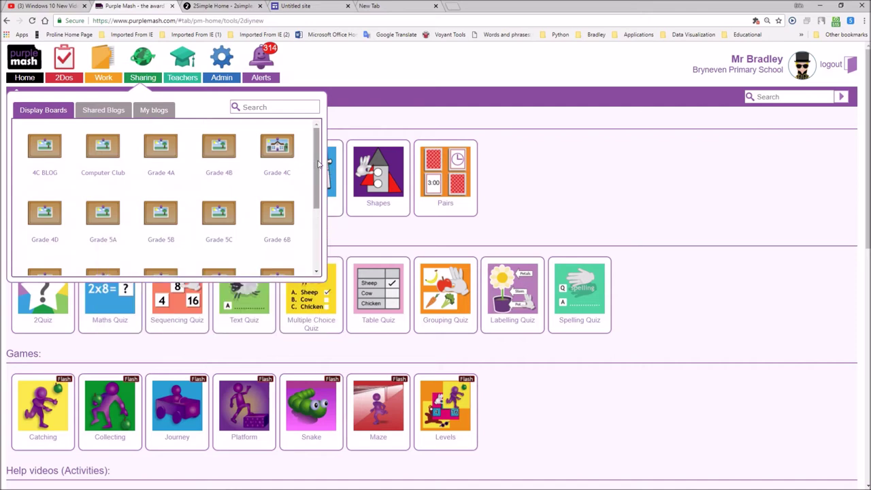
scroll(309, 230, "down", 2)
scroll(310, 231, "down", 1)
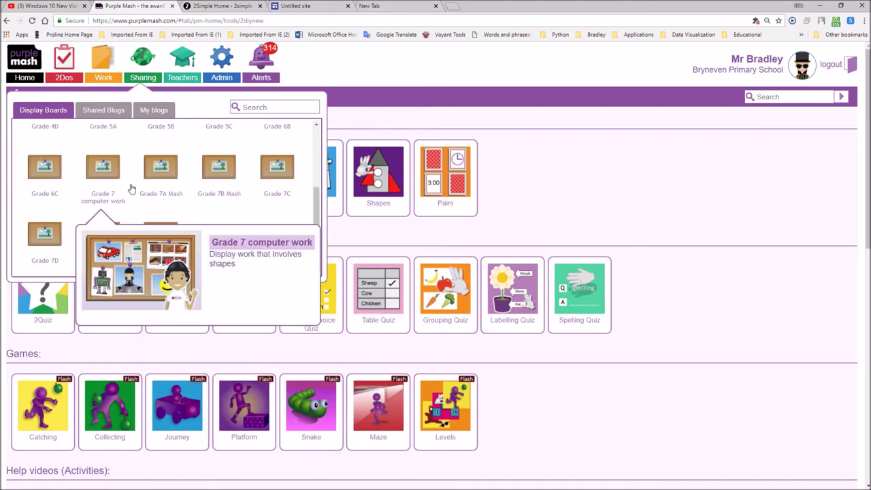
mouse_move(141, 196)
left_click(107, 179)
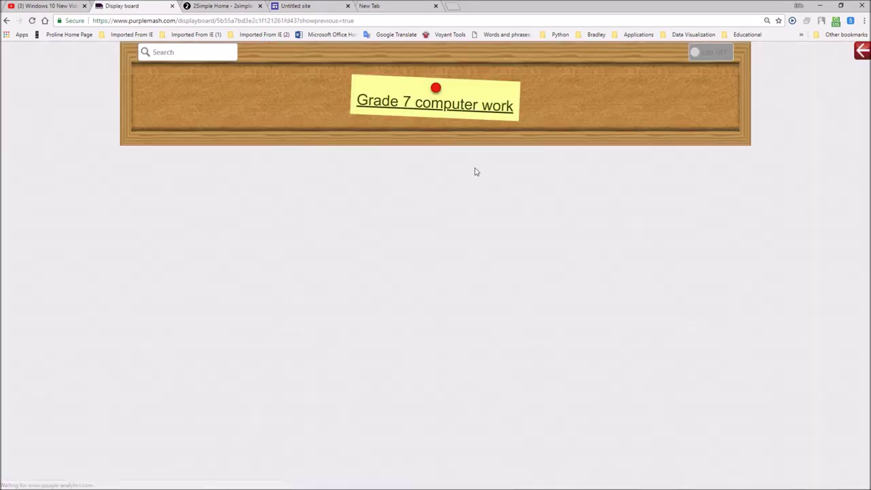
Turn on editing for the display board and show its unapproved items
left_click(715, 55)
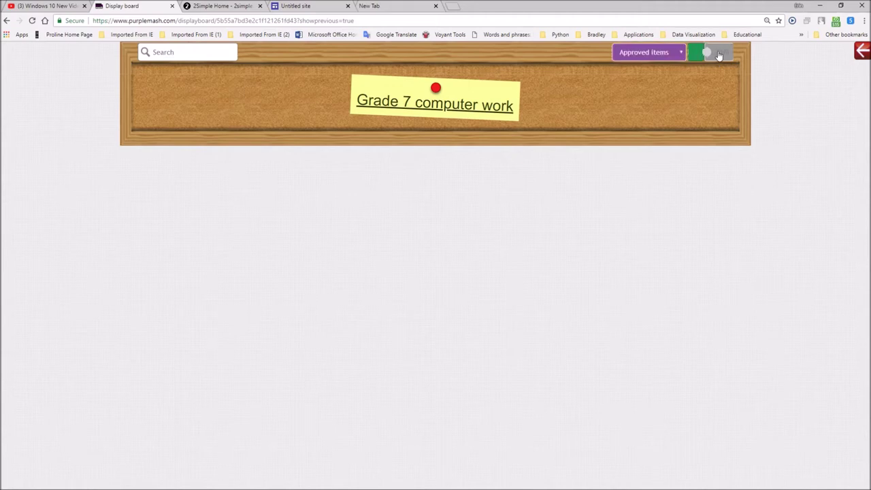
left_click(670, 54)
left_click(655, 74)
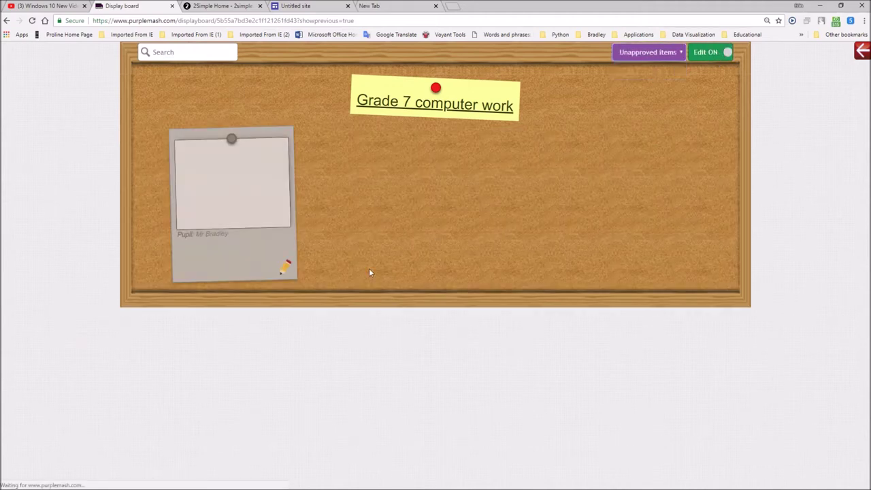
Approve the submitted Tessalation work with the comment "good work 8/10" and a thumbs-up, and save the review
left_click(288, 274)
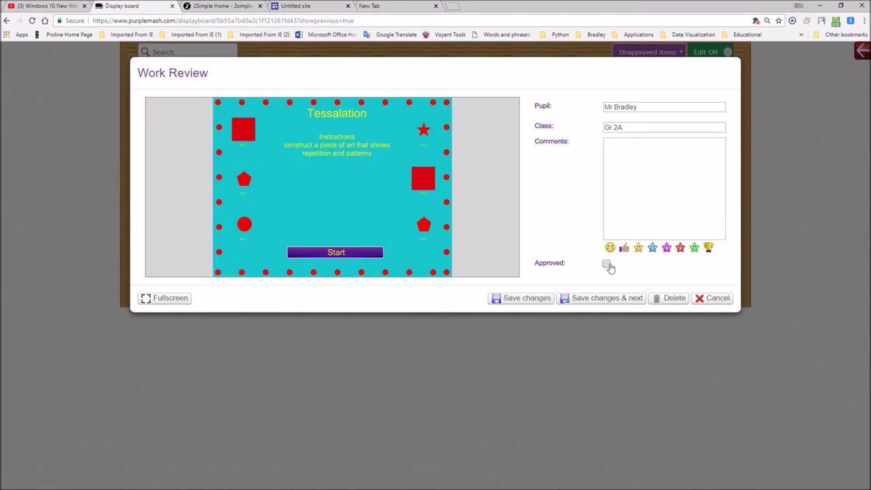
left_click(607, 265)
left_click(632, 160)
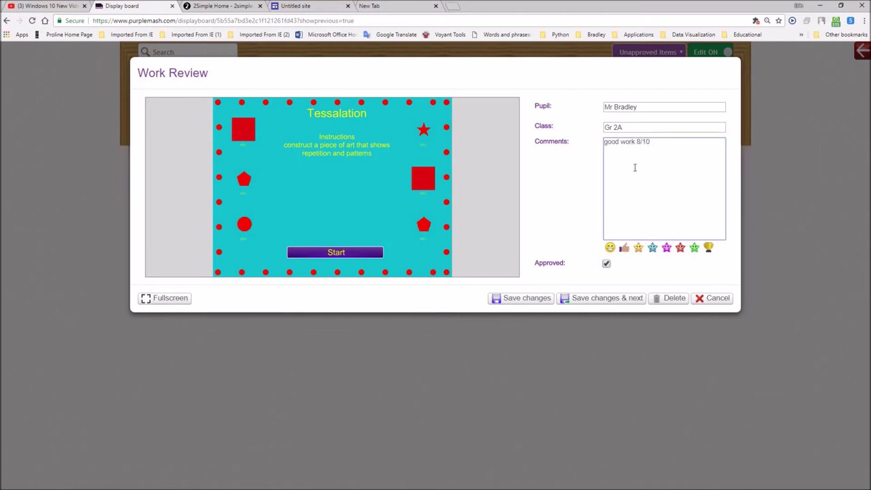
left_click(623, 248)
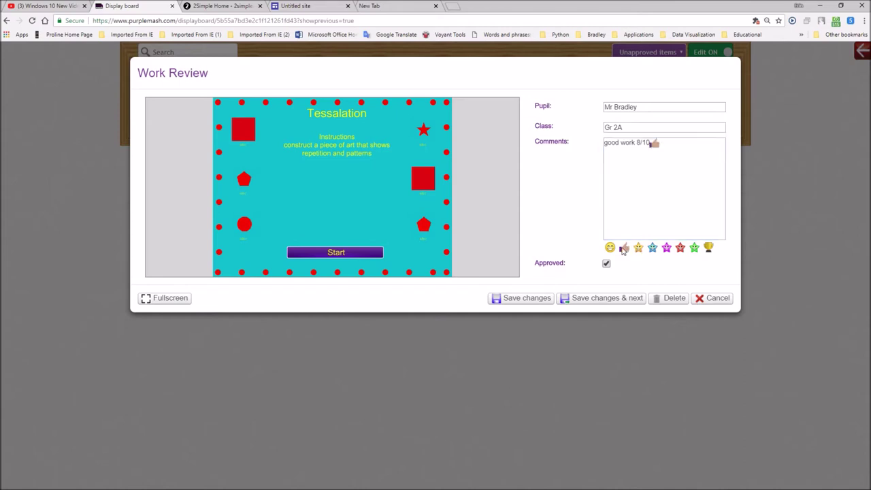
left_click(647, 144)
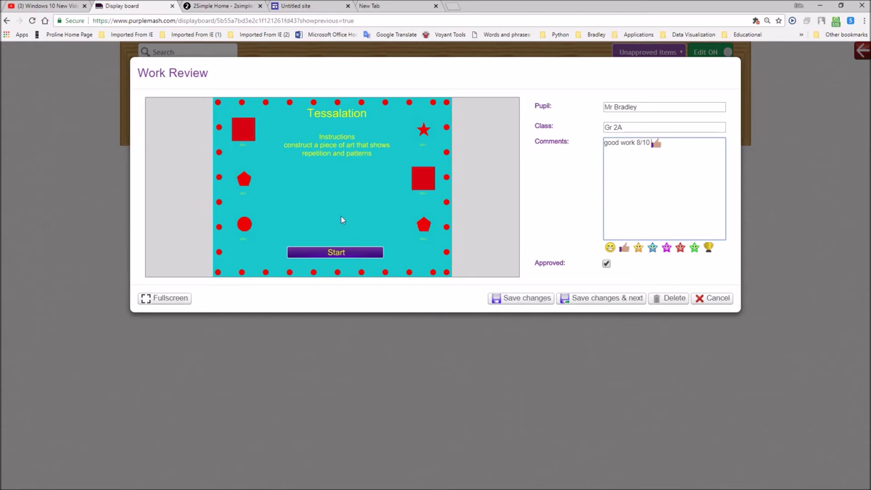
left_click(604, 300)
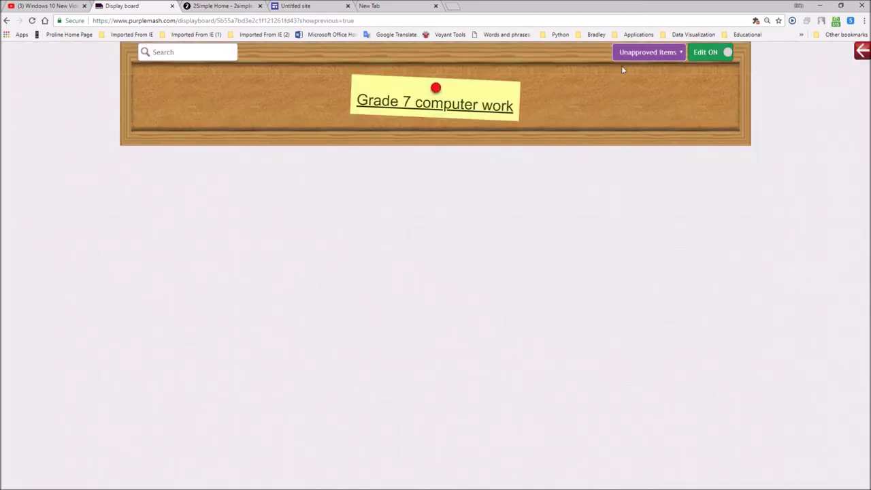
Show the board's approved items and search them for "Mr" and for "Ch"
left_click(657, 60)
left_click(643, 69)
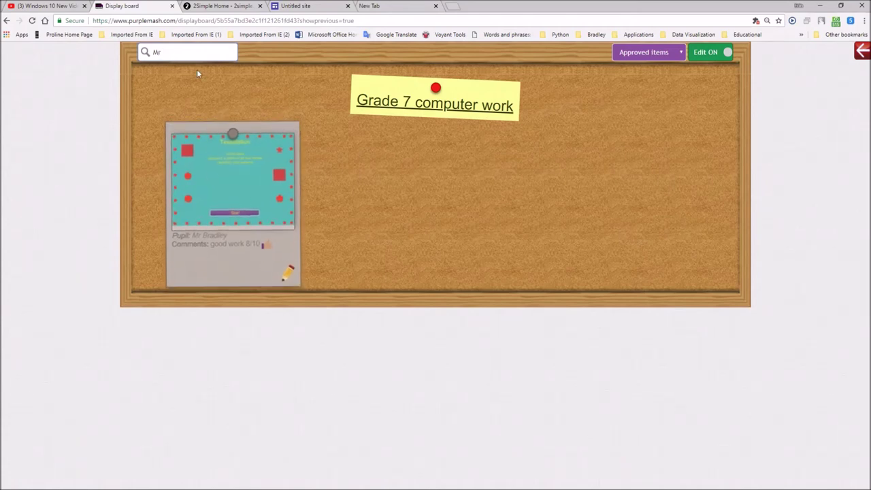
left_click_drag(168, 52, 147, 54)
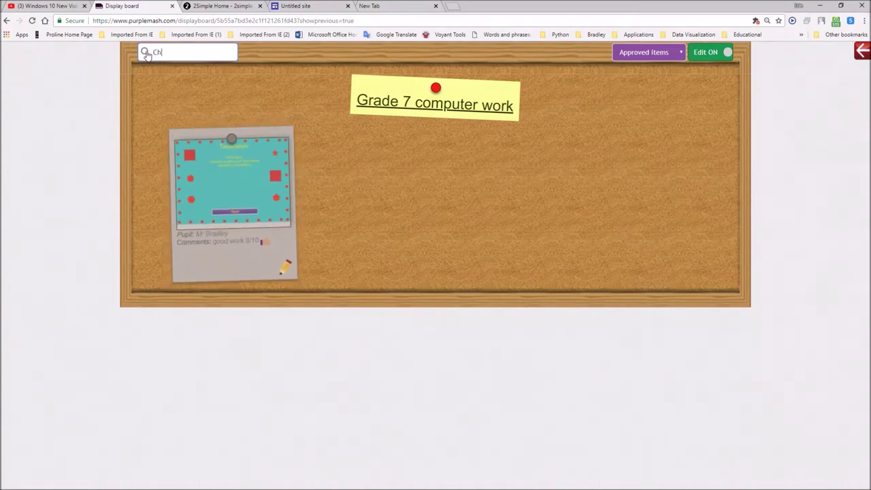